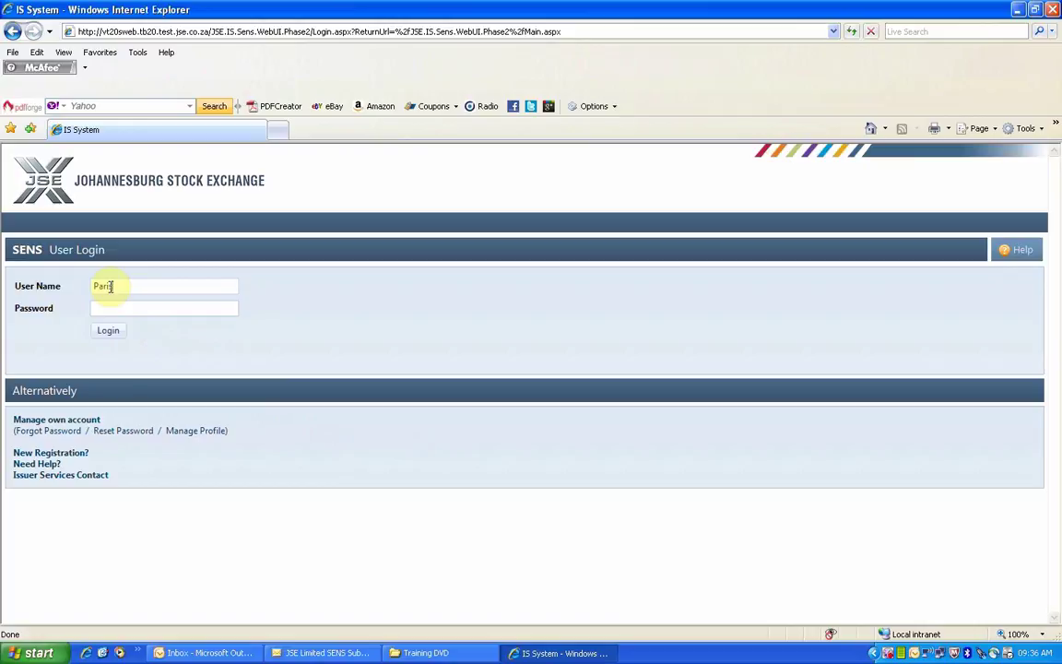
Step: Enter the account password and log in to the SENS system
{"action": "left_click", "coordinate": [102, 305]}
{"action": "type", "text": "••••••••••"}
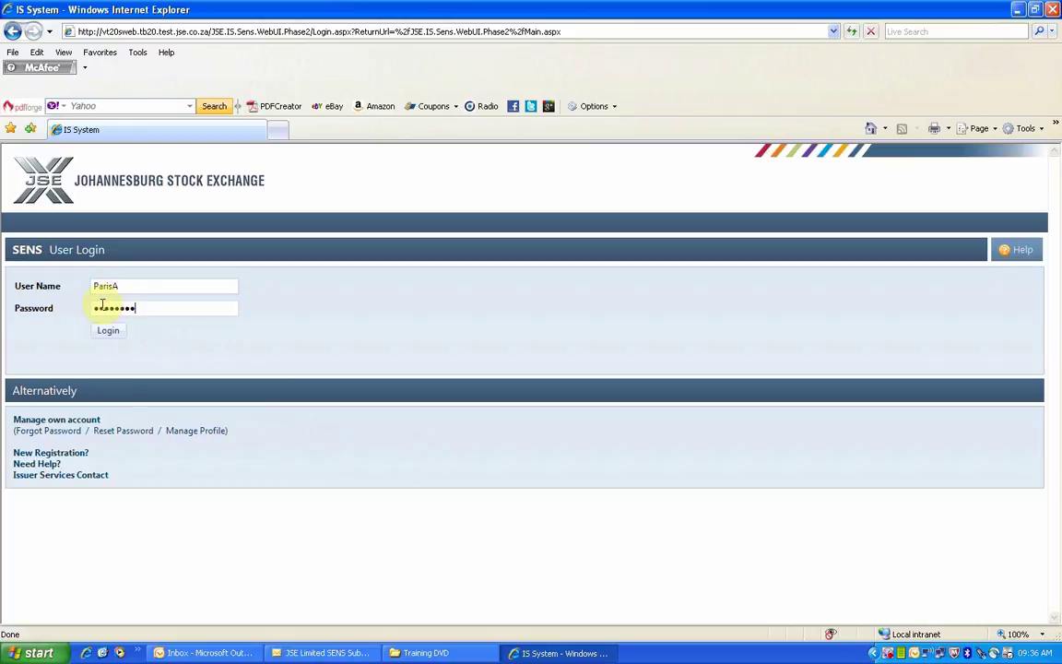
{"action": "left_click", "coordinate": [106, 333]}
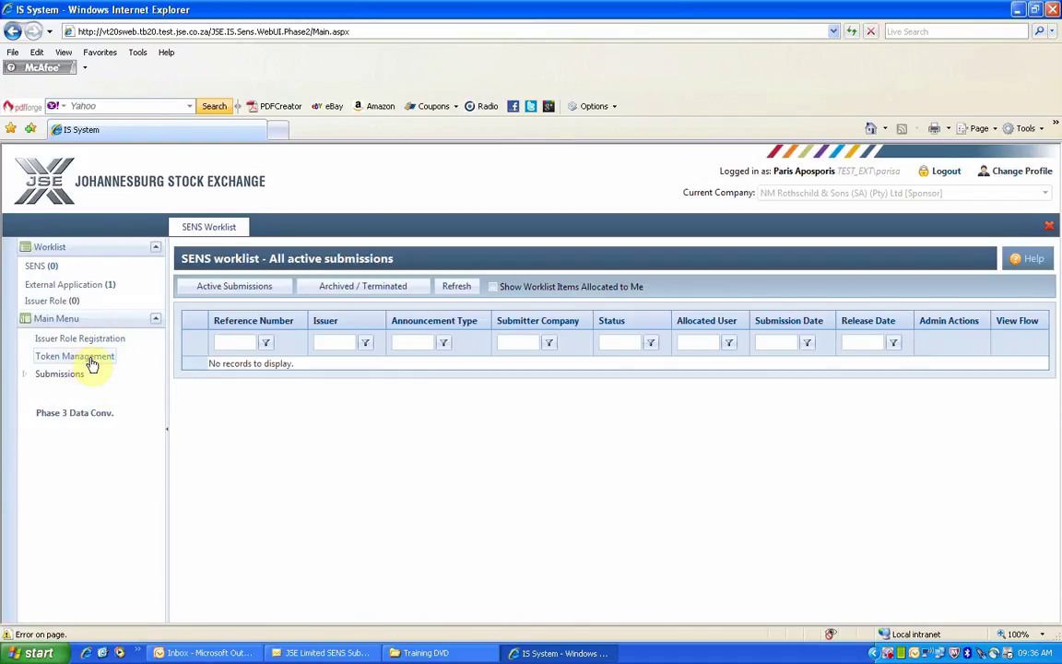
Step: Start a new SENS announcement submission
{"action": "left_click", "coordinate": [66, 381]}
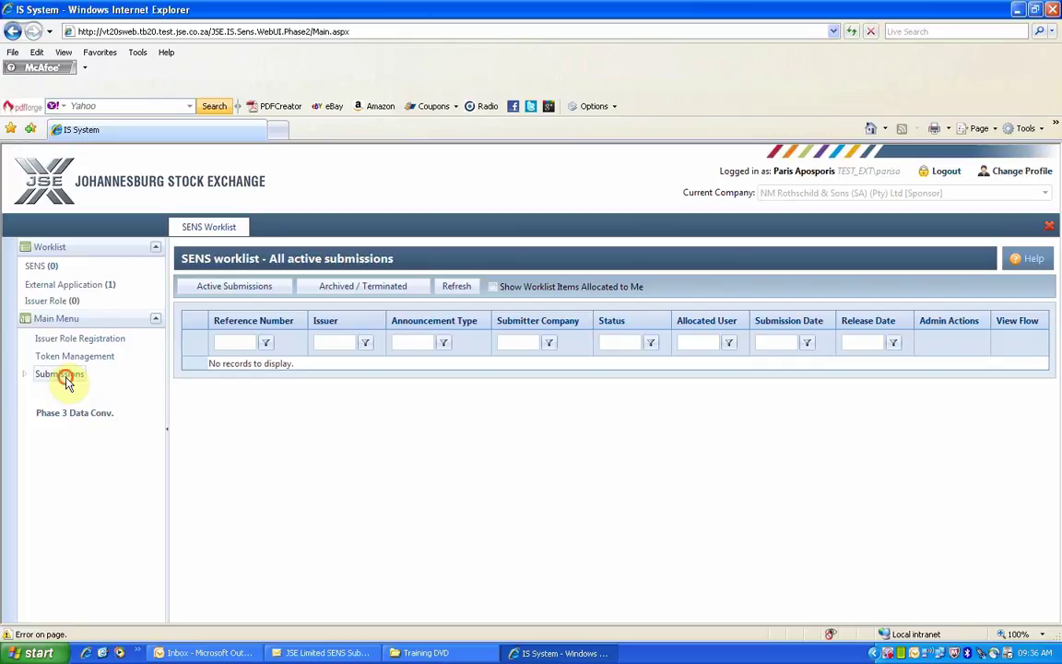
{"action": "left_click", "coordinate": [63, 374]}
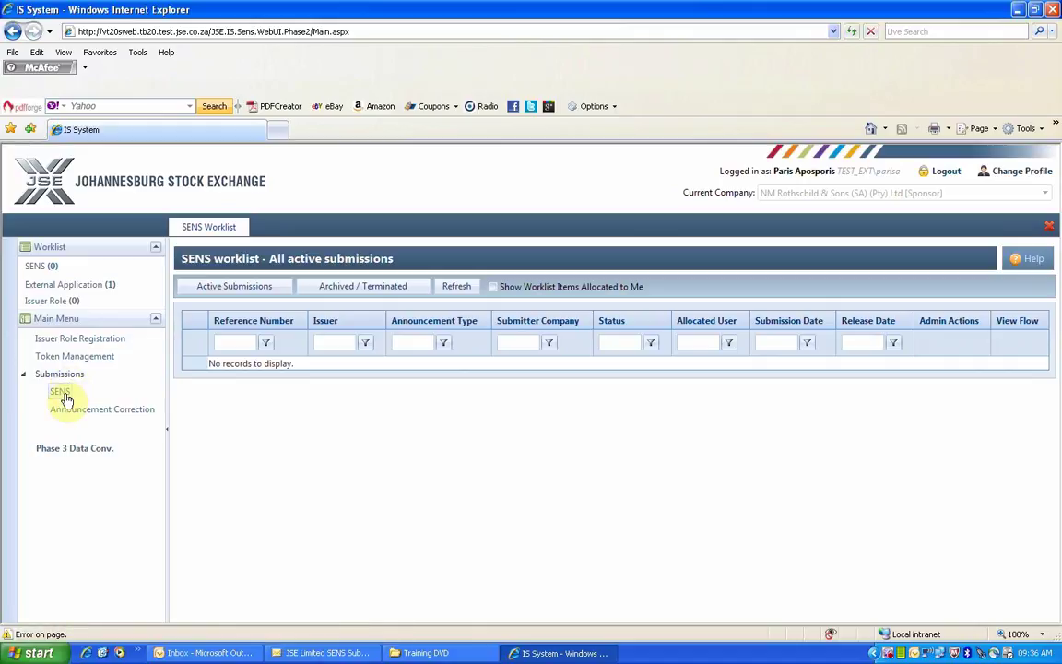
{"action": "left_click", "coordinate": [61, 392]}
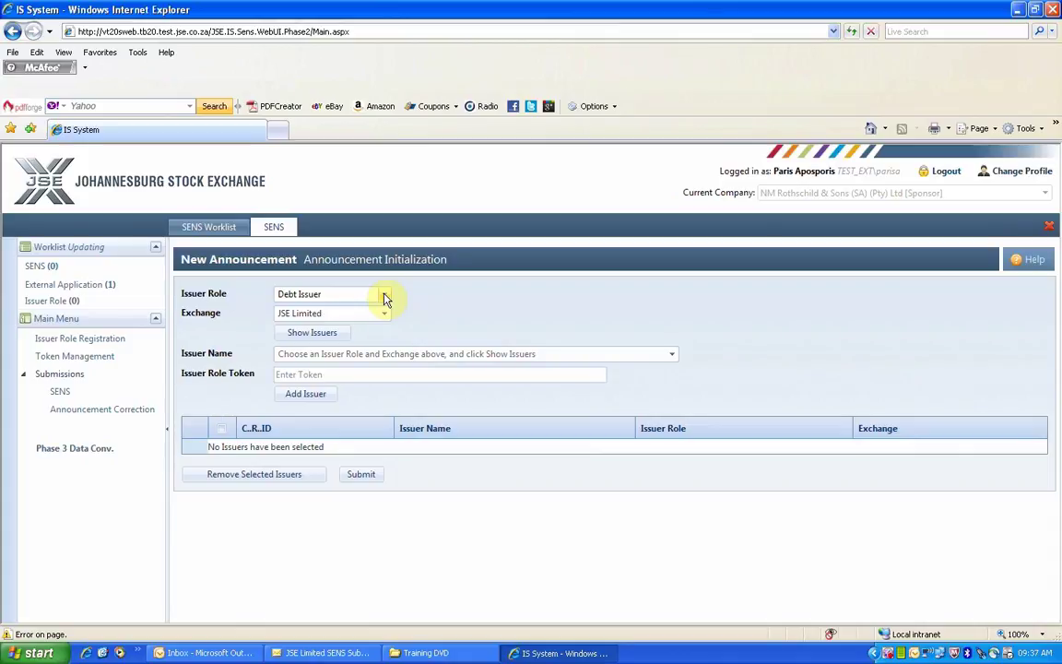
Step: Set the issuer role to Equity Issuer and load the issuers for the JSE Limited exchange
{"action": "left_click", "coordinate": [384, 296]}
{"action": "left_click", "coordinate": [310, 326]}
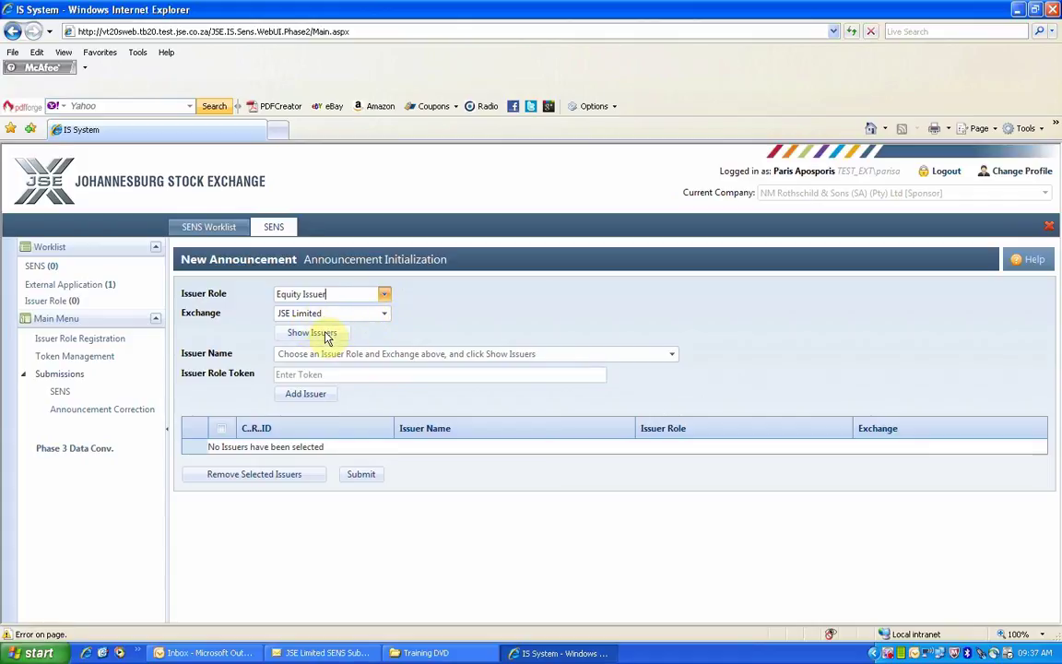
{"action": "left_click", "coordinate": [323, 334]}
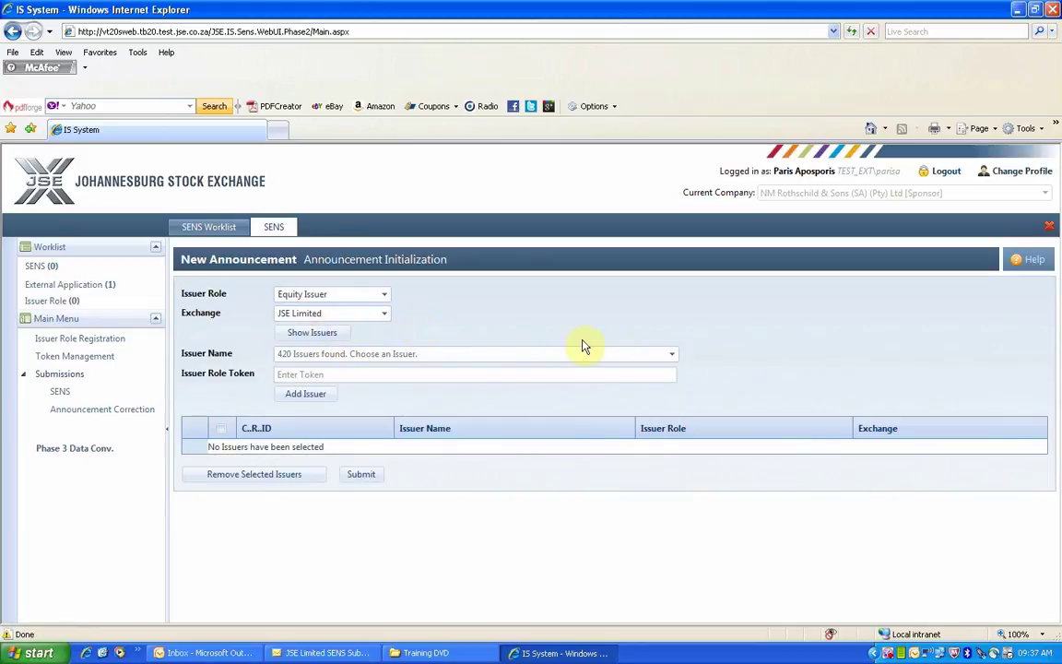
Step: Choose 1 Time Holdings Limited as the issuer, paste its issuer role token and add it to the announcement
{"action": "left_click", "coordinate": [673, 358]}
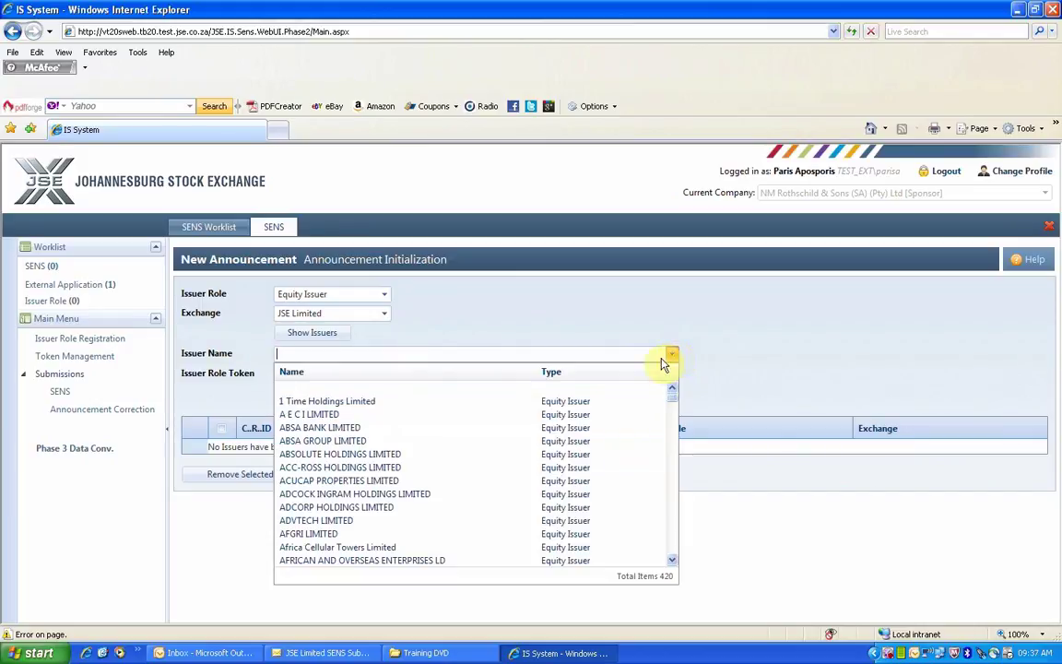
{"action": "left_click", "coordinate": [361, 408]}
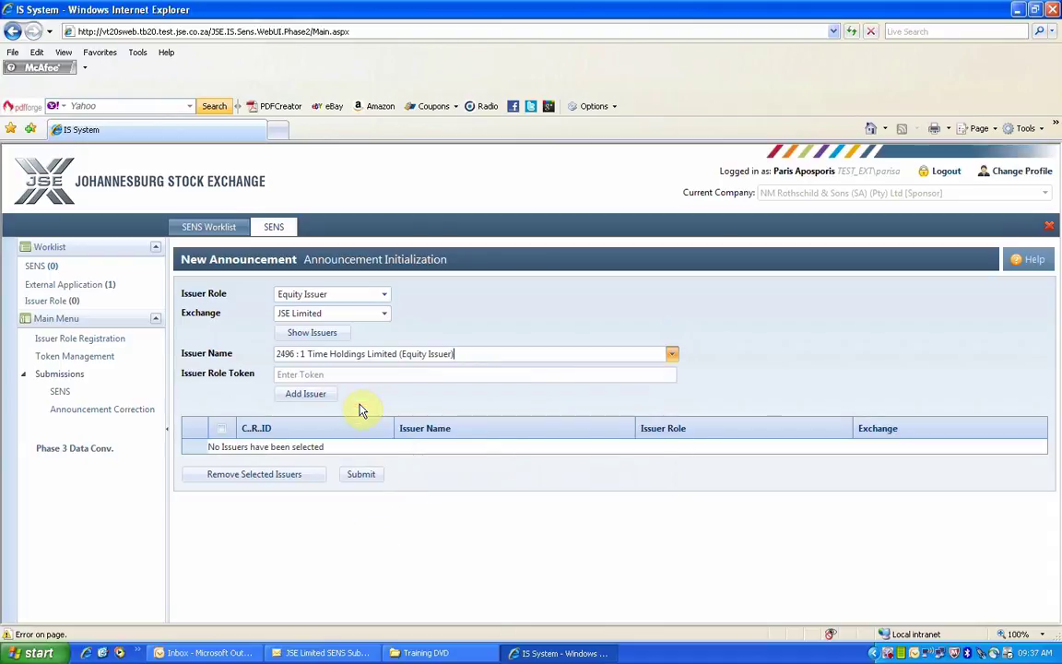
{"action": "left_click", "coordinate": [295, 377]}
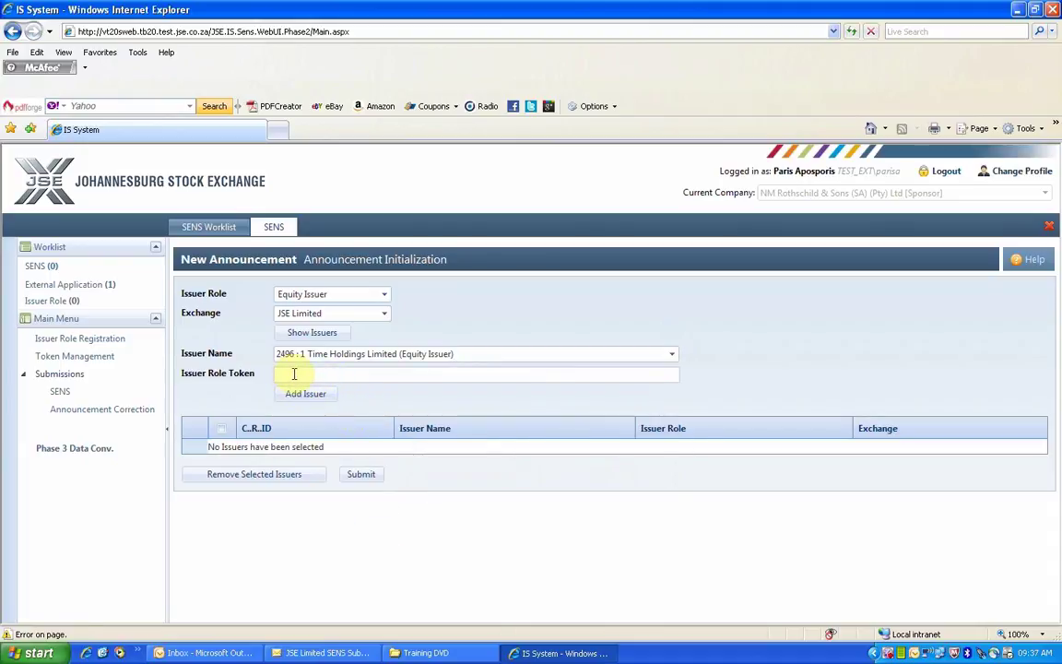
{"action": "right_click", "coordinate": [295, 376]}
{"action": "left_click", "coordinate": [323, 427]}
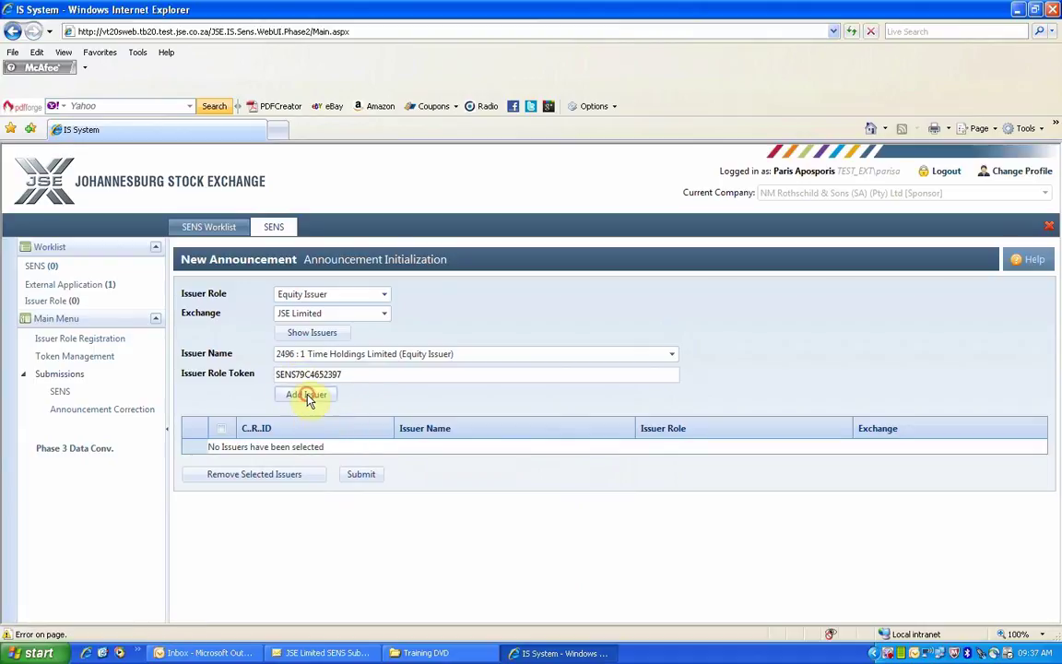
{"action": "left_click", "coordinate": [308, 397]}
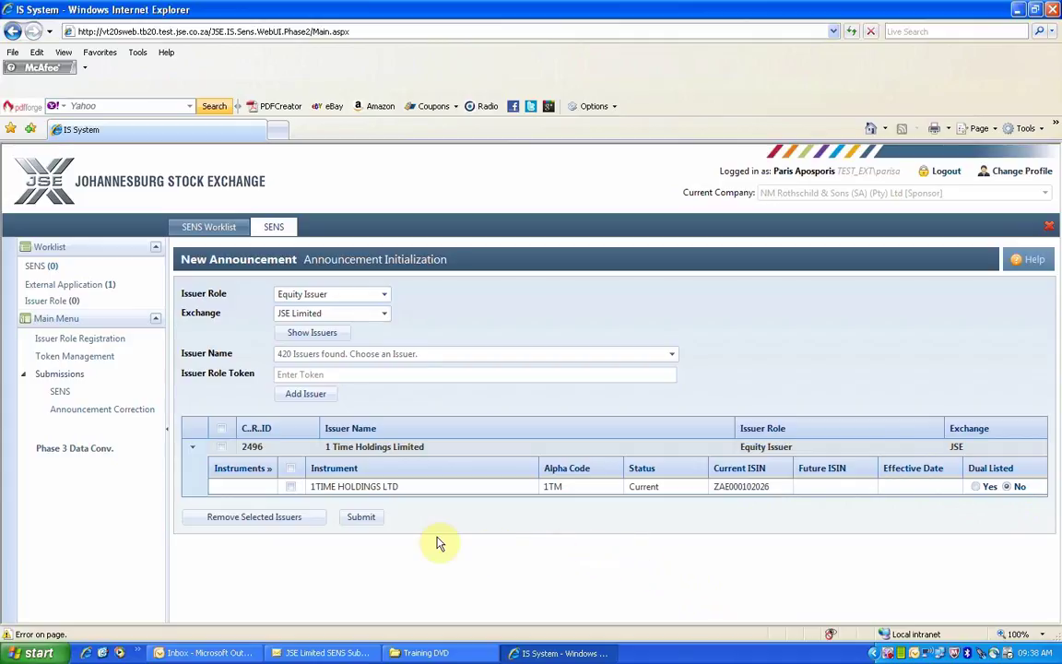
Step: Select the 1TIME HOLDINGS LTD instrument and its issuer row, and remove 1 Time Holdings Limited from the announcement
{"action": "left_click", "coordinate": [290, 486]}
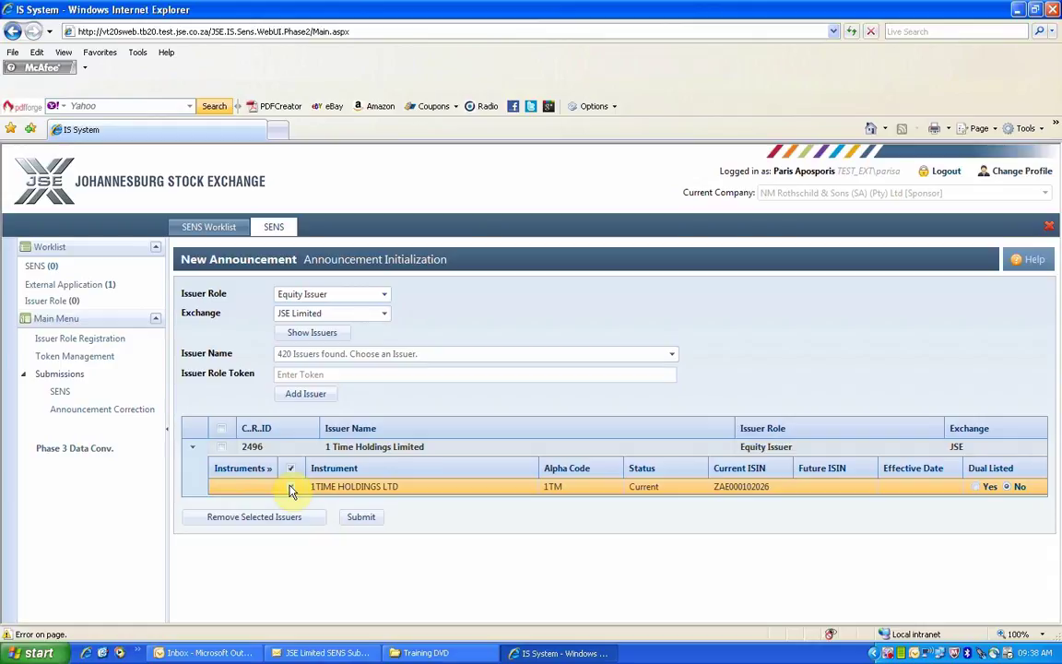
{"action": "left_click", "coordinate": [261, 516]}
{"action": "left_click", "coordinate": [221, 429]}
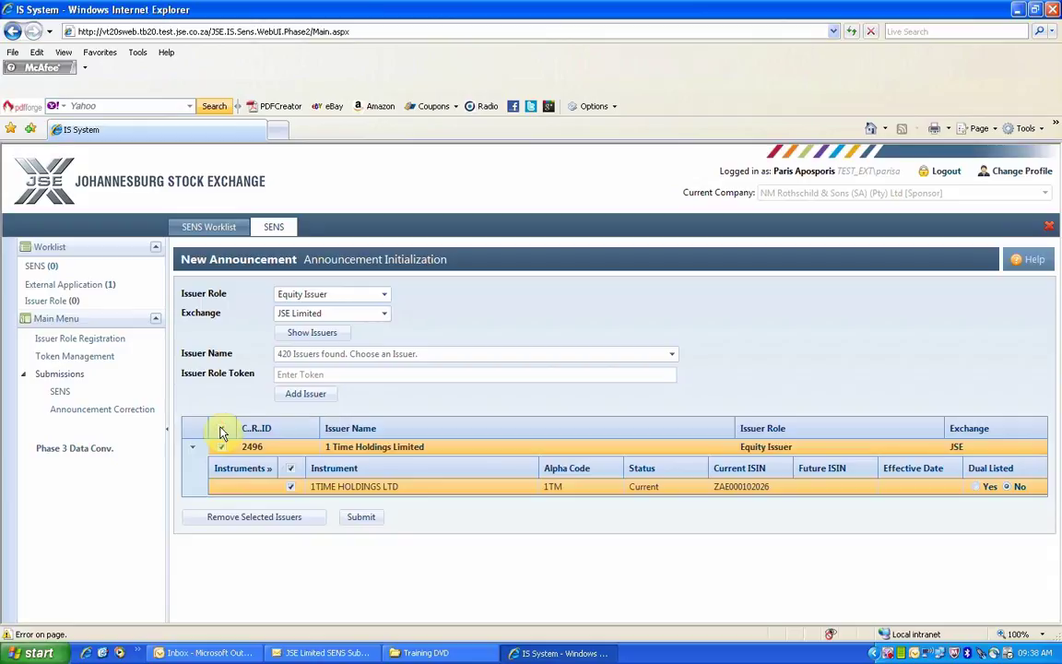
{"action": "left_click", "coordinate": [254, 518]}
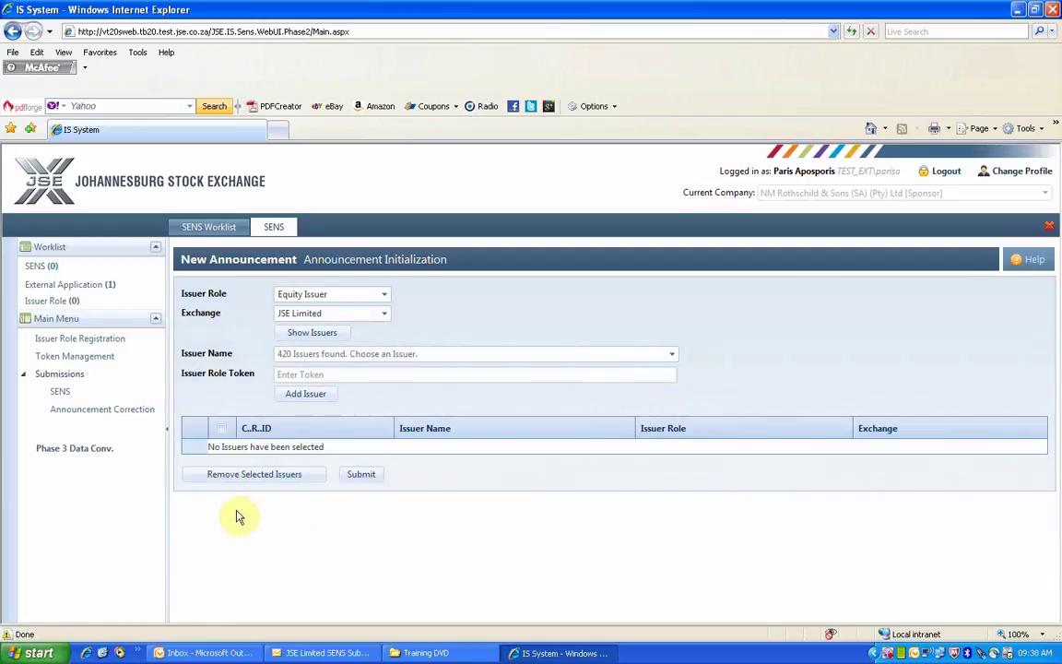
Step: Add 1 Time Holdings Limited to the empty issuer list again, pasting its issuer role token
{"action": "left_click", "coordinate": [331, 374]}
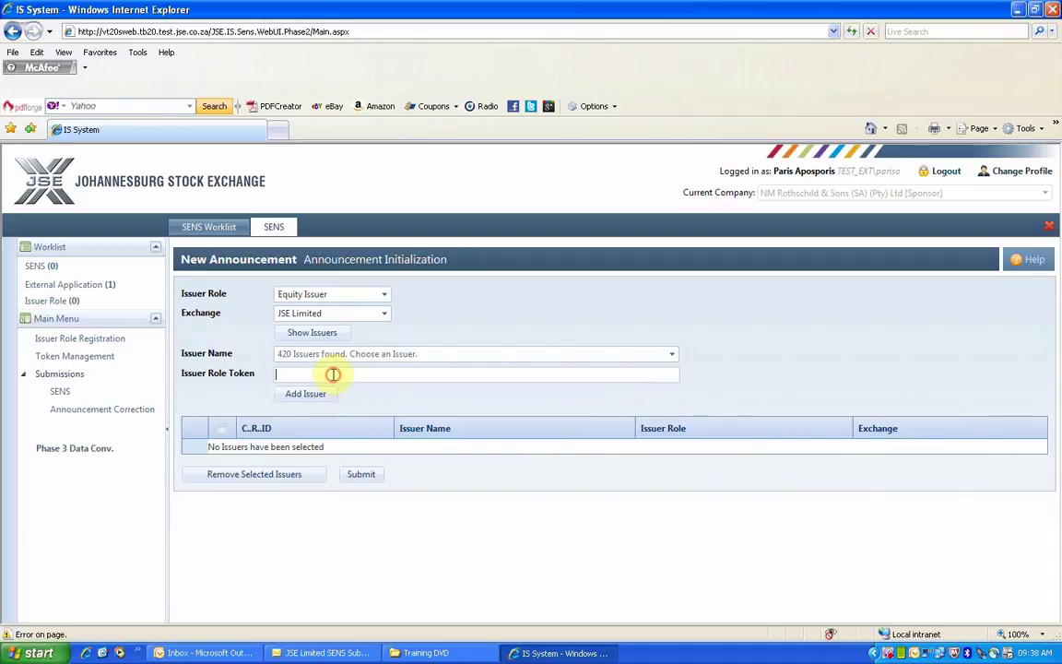
{"action": "left_click", "coordinate": [673, 356]}
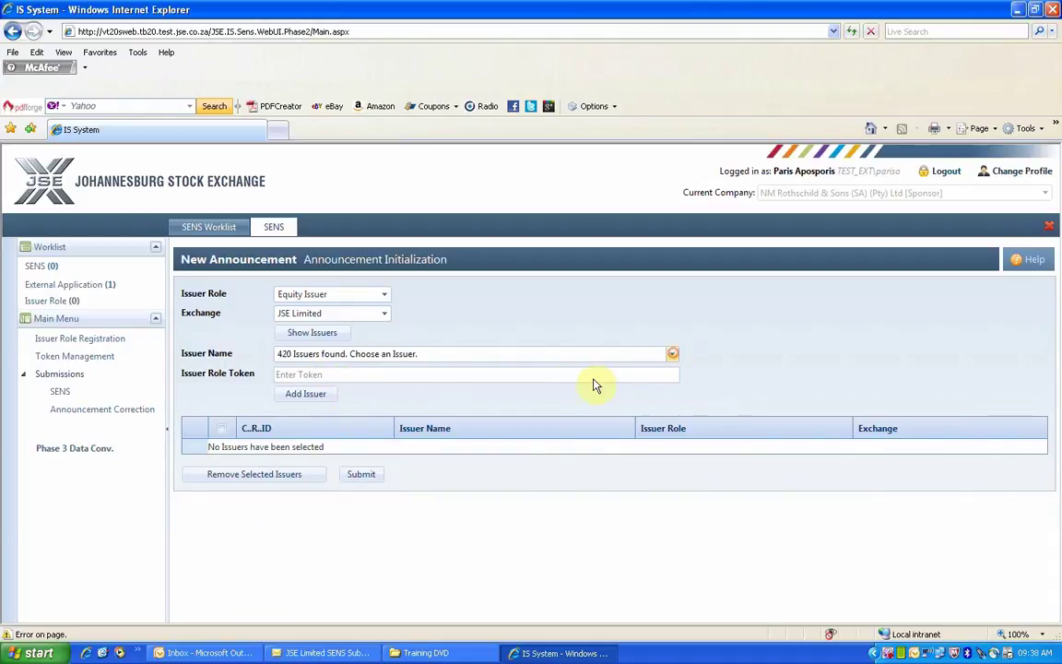
{"action": "left_click", "coordinate": [363, 399]}
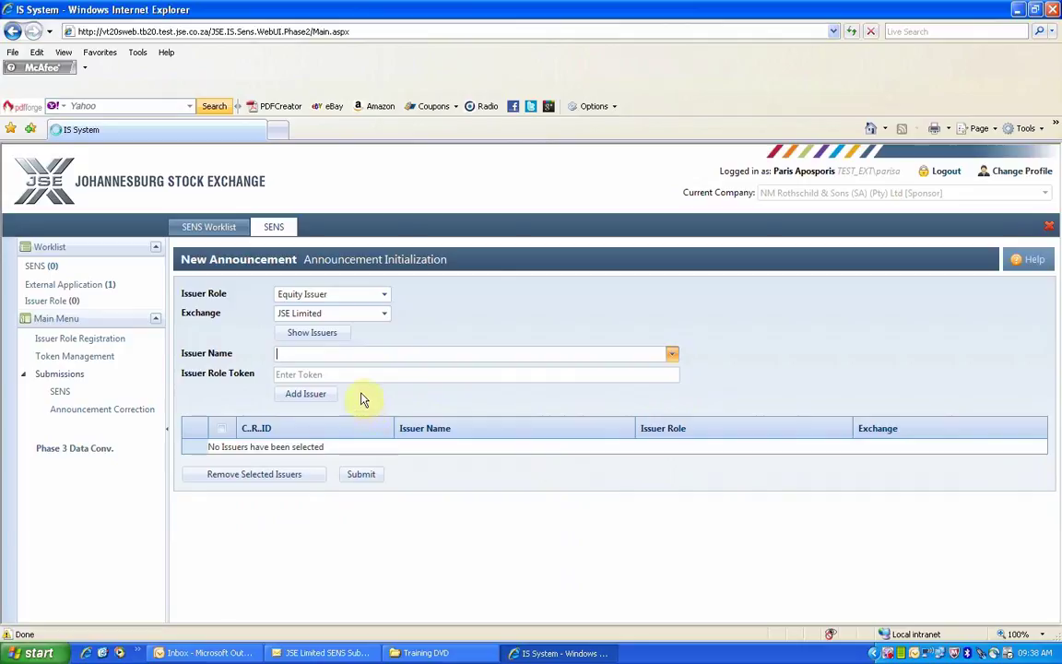
{"action": "left_click", "coordinate": [672, 356]}
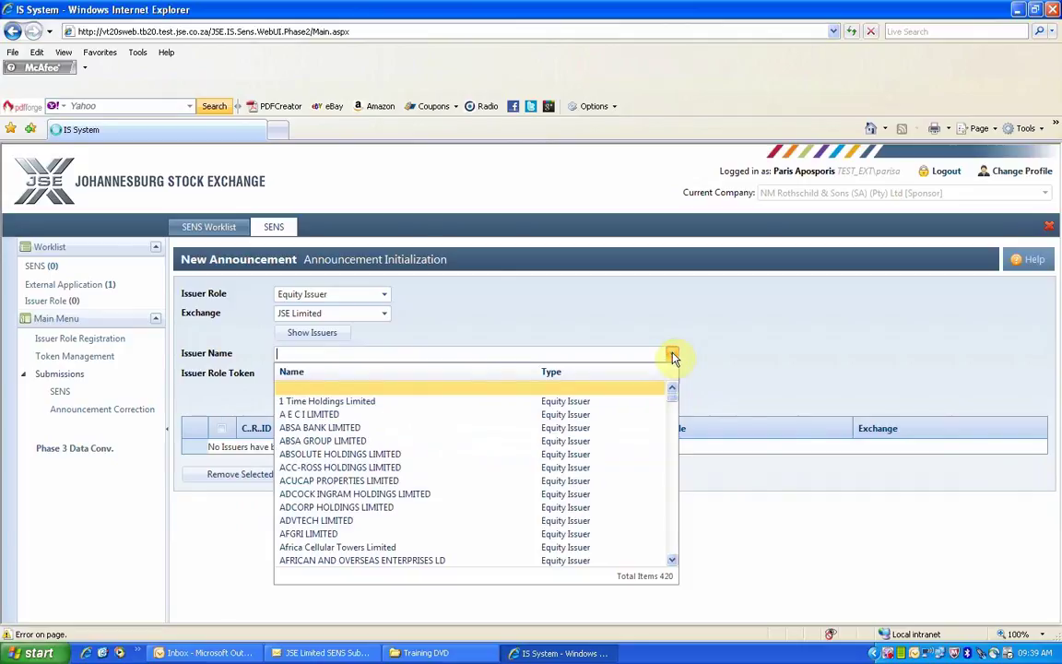
{"action": "left_click", "coordinate": [376, 402]}
{"action": "left_click", "coordinate": [286, 373]}
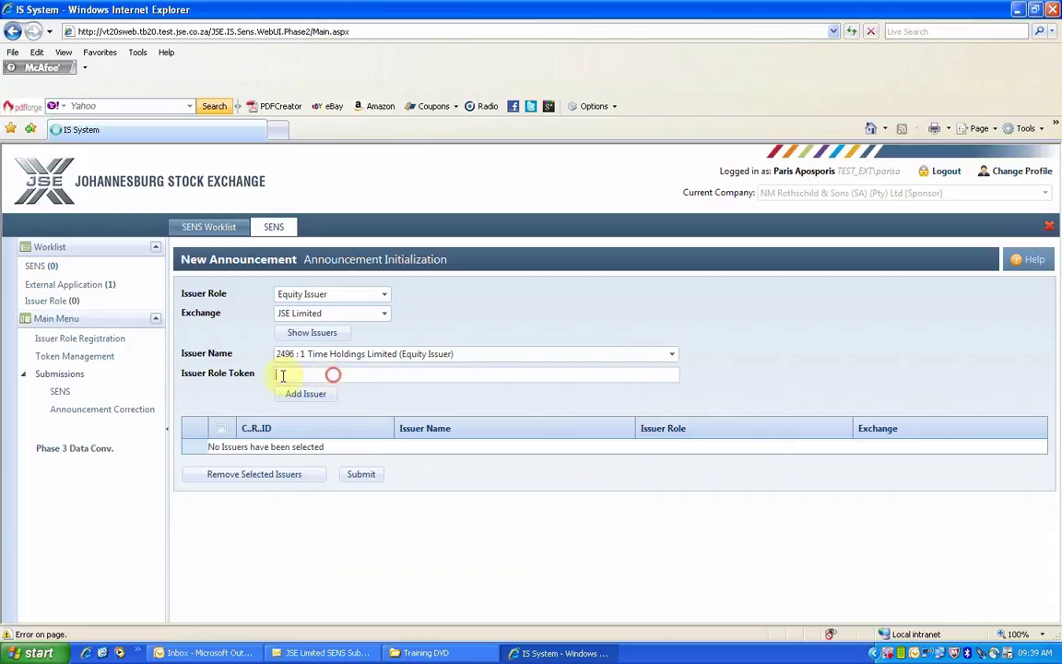
{"action": "right_click", "coordinate": [307, 377]}
{"action": "left_click", "coordinate": [327, 426]}
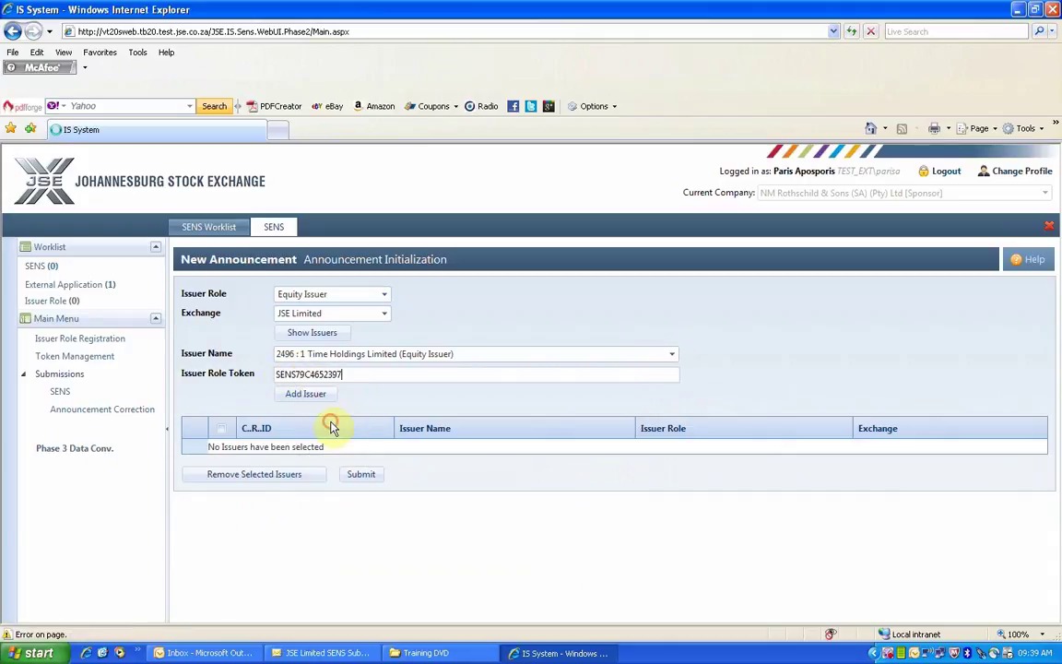
{"action": "left_click", "coordinate": [297, 398]}
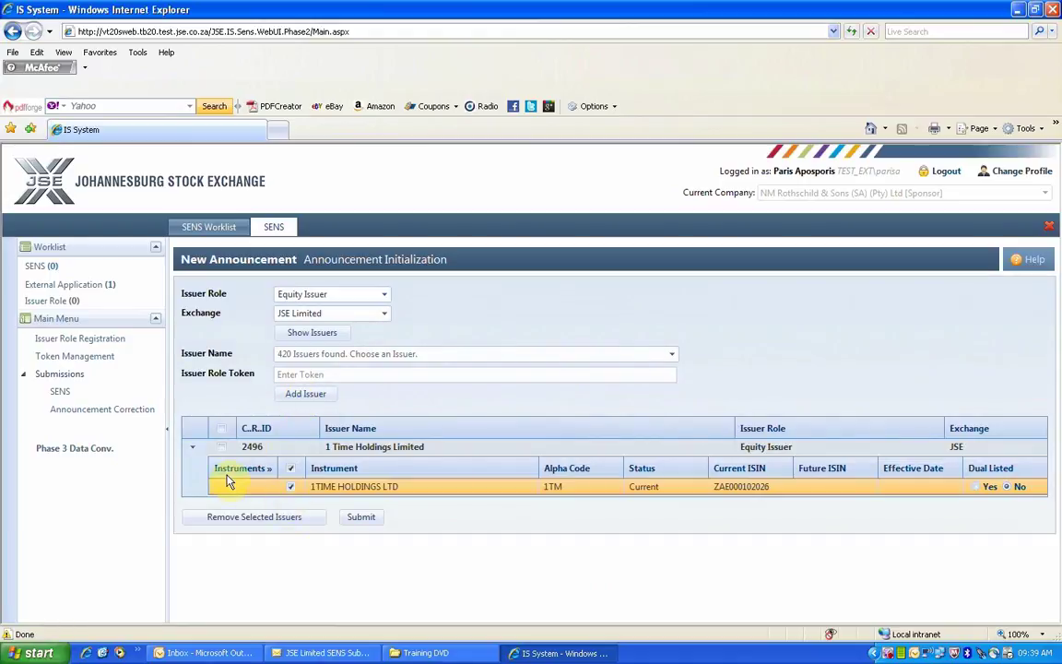
Step: Submit the issuer details to create the new SENS submission, and log out of the system
{"action": "left_click", "coordinate": [362, 518]}
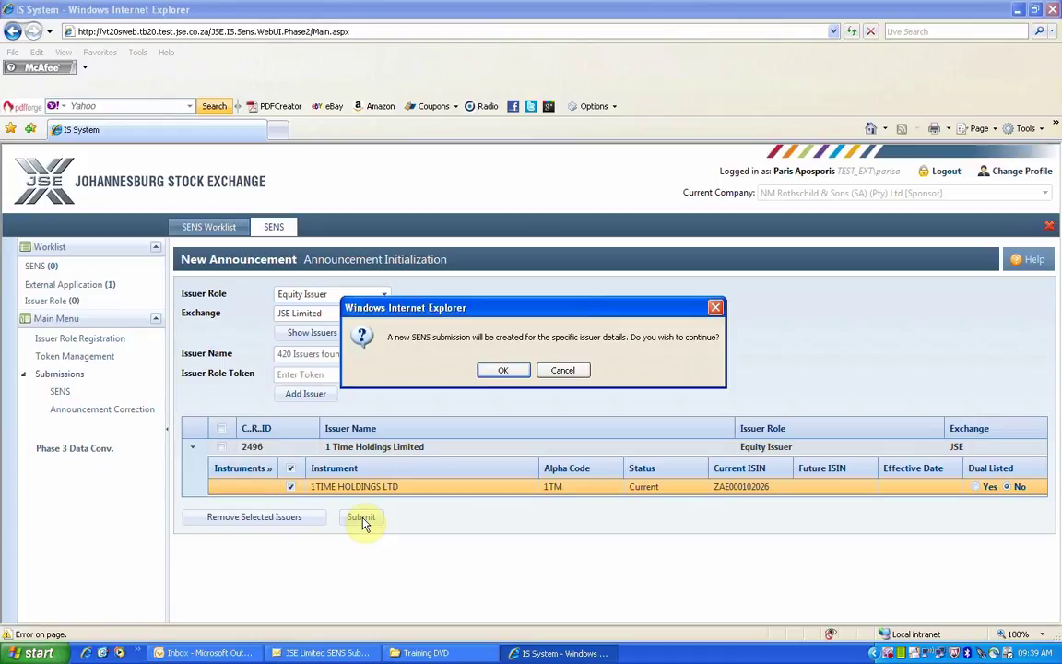
{"action": "left_click", "coordinate": [504, 370]}
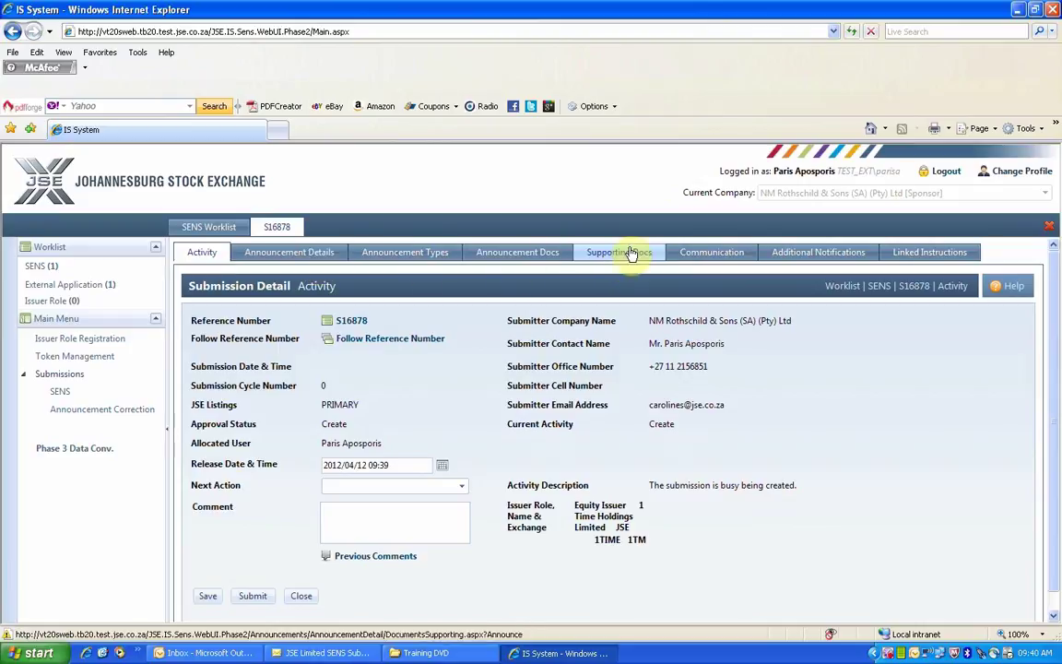
{"action": "left_click", "coordinate": [947, 174]}
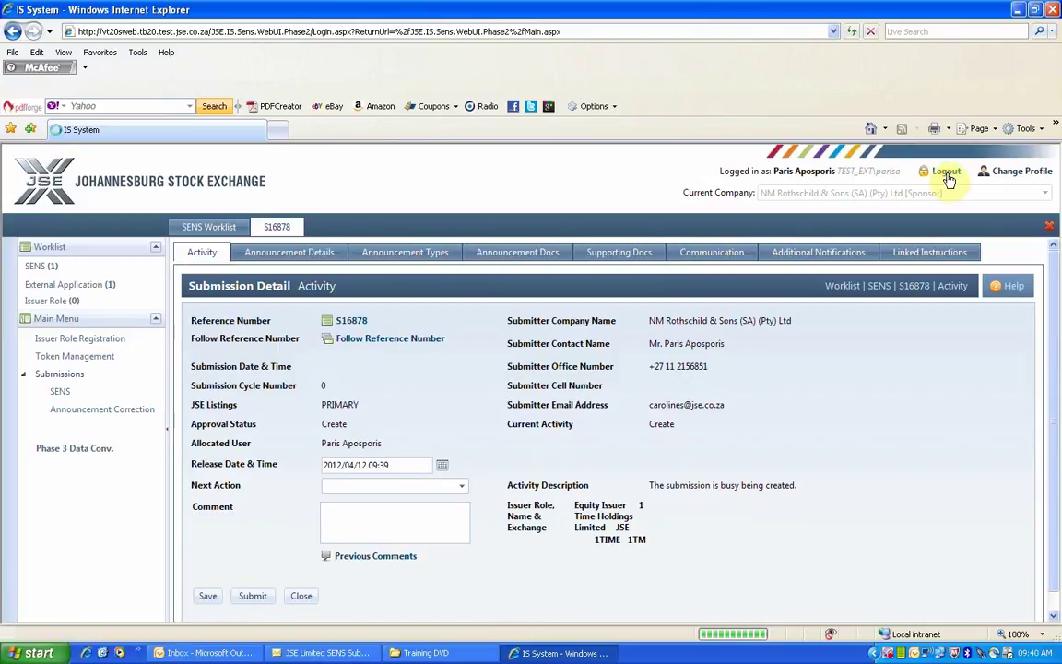